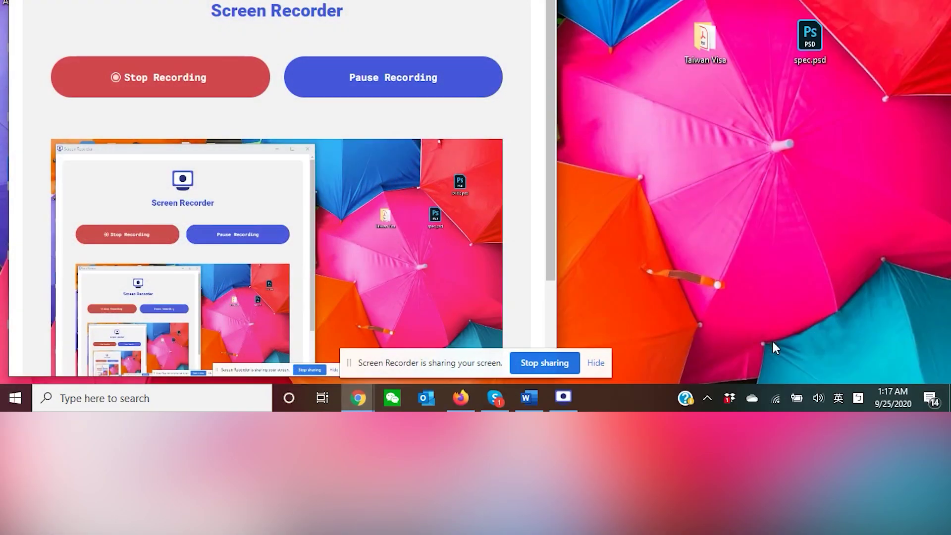
click(707, 398)
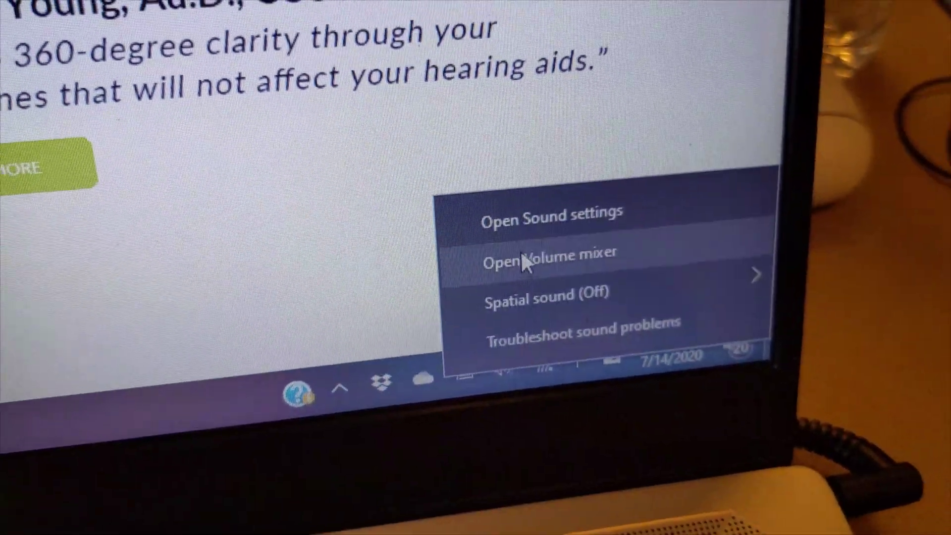
click(517, 214)
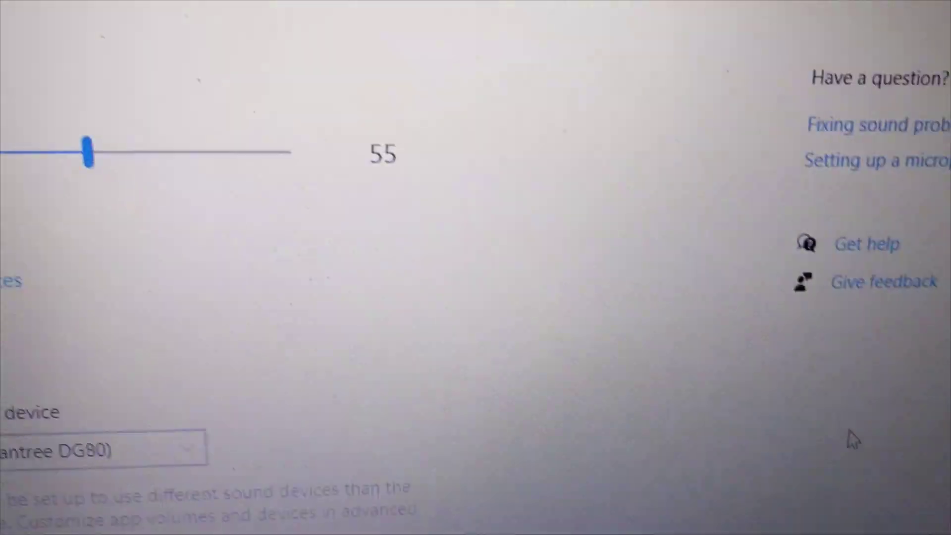